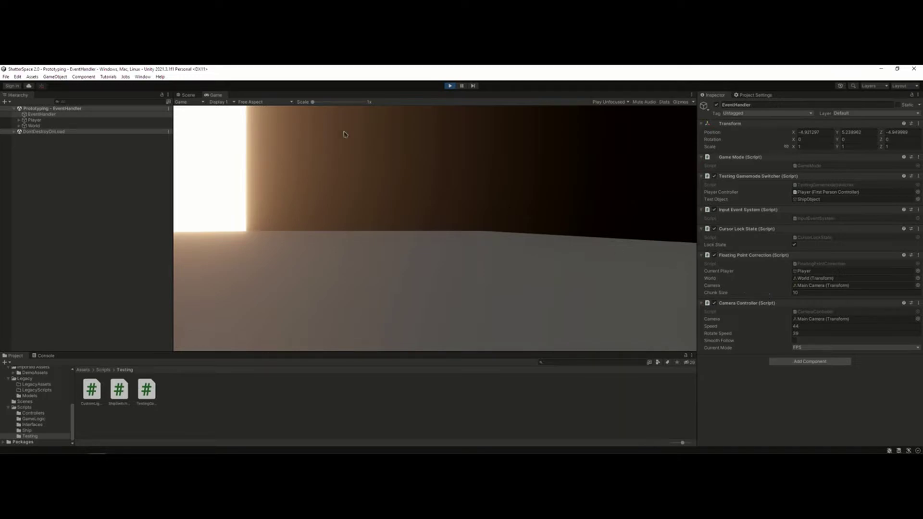
Dock the Scene view beside the running Game view so both are visible.
left_click(188, 95)
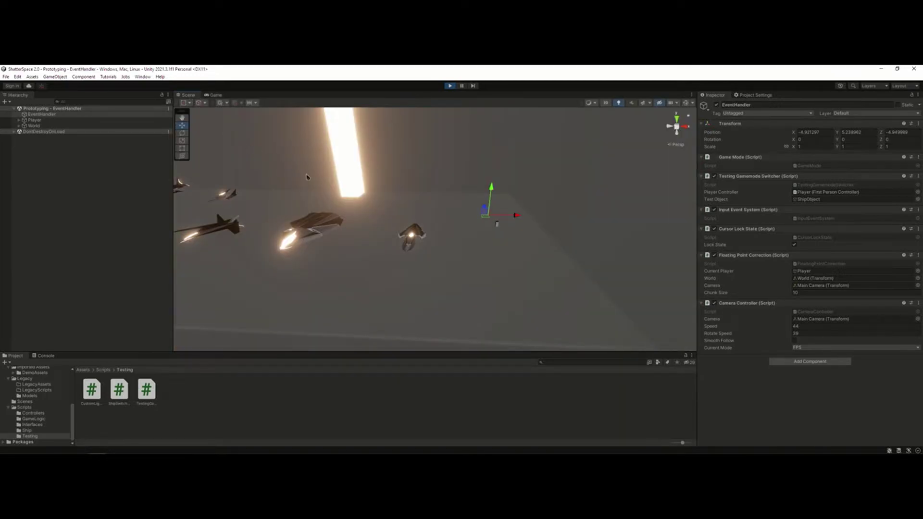
left_click(216, 96)
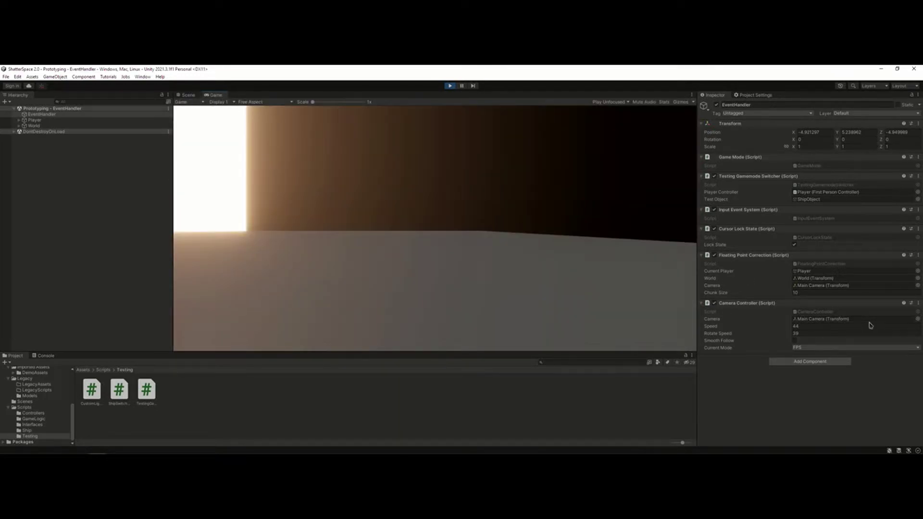
mouse_move(190, 96)
left_mouse_down()
mouse_move(131, 165)
mouse_move(355, 171)
left_mouse_up()
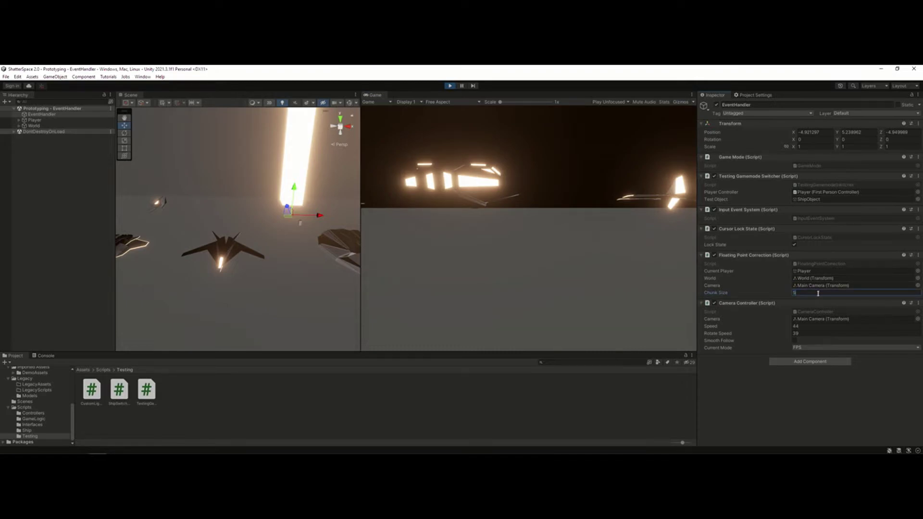
Reselect EventHandler to show its components and turn off the game's Lock State.
left_click(316, 270)
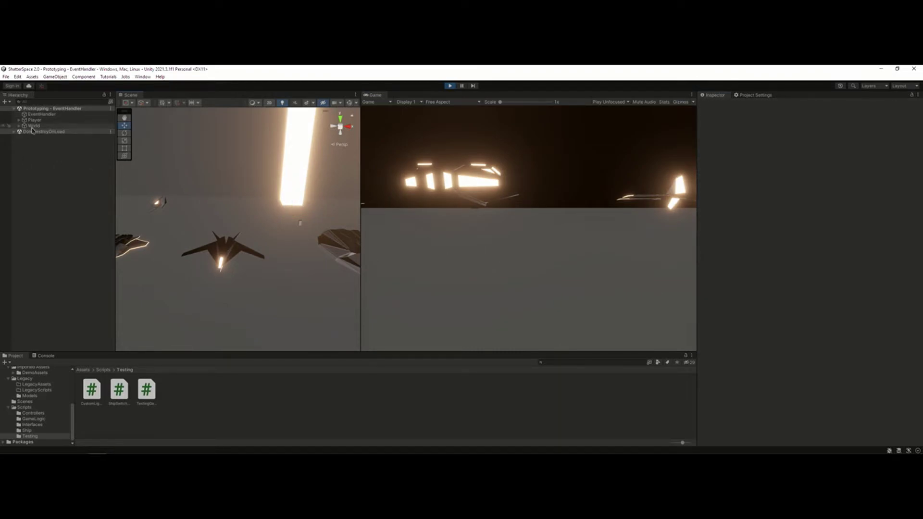
left_click(43, 115)
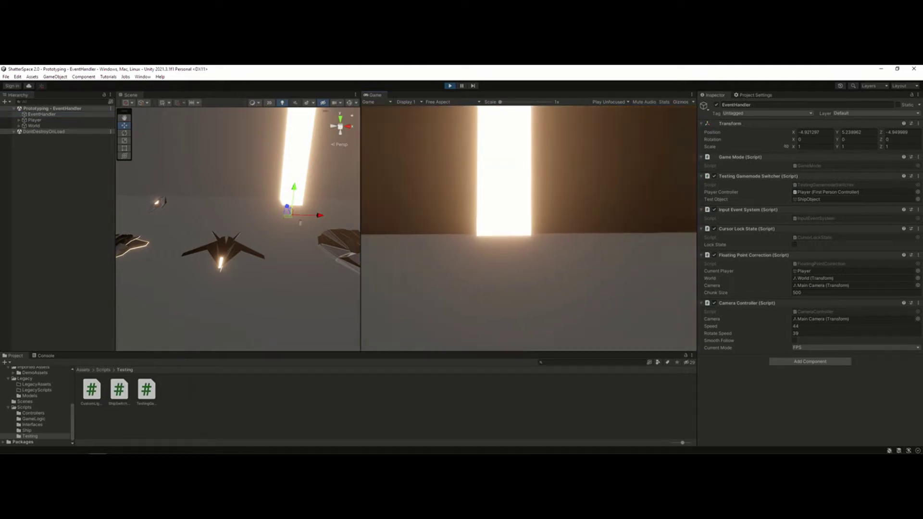
key("Escape")
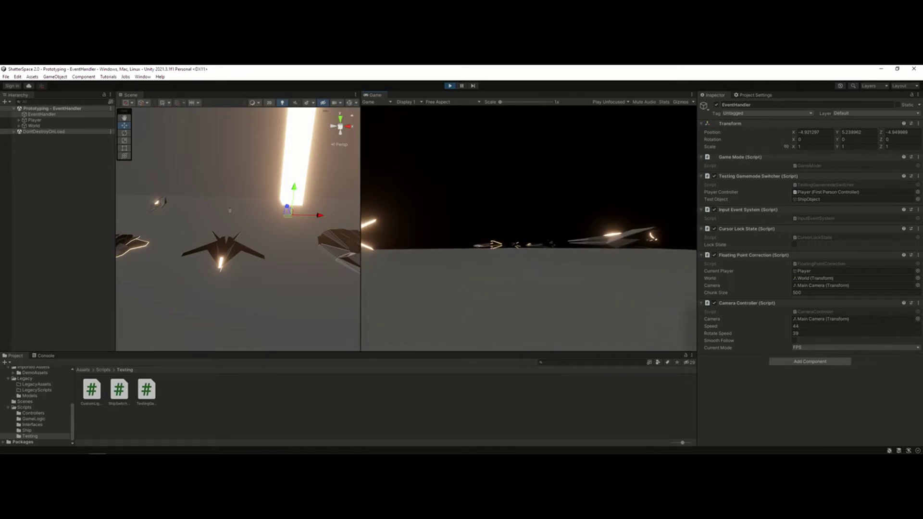
Maximize the running Game view to fill the whole editor window.
key("shift+space")
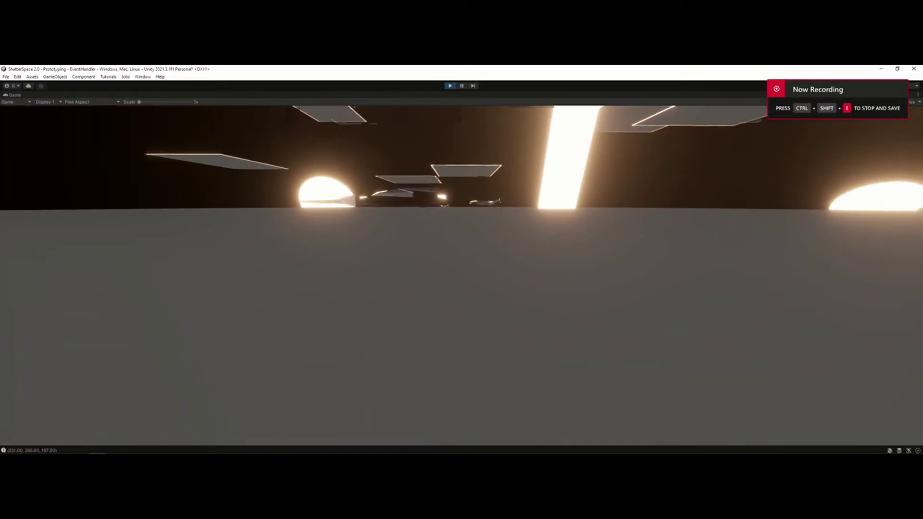